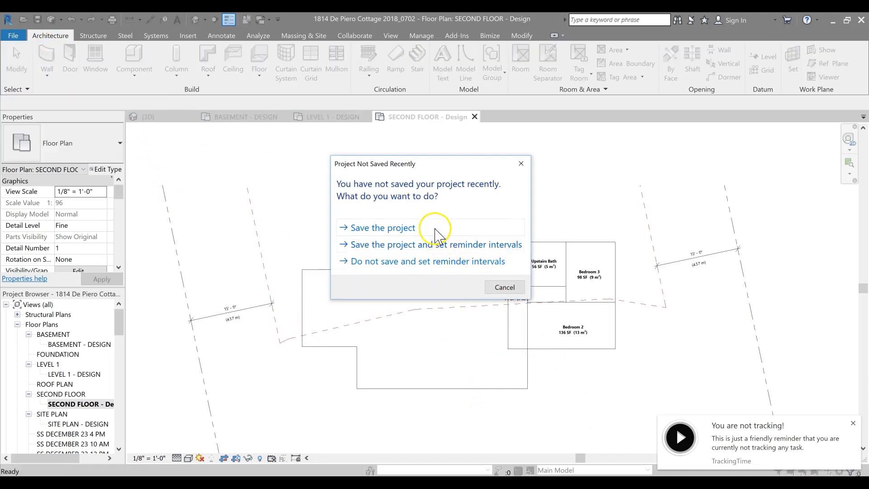
Save the project from the save reminder.
left_click(435, 228)
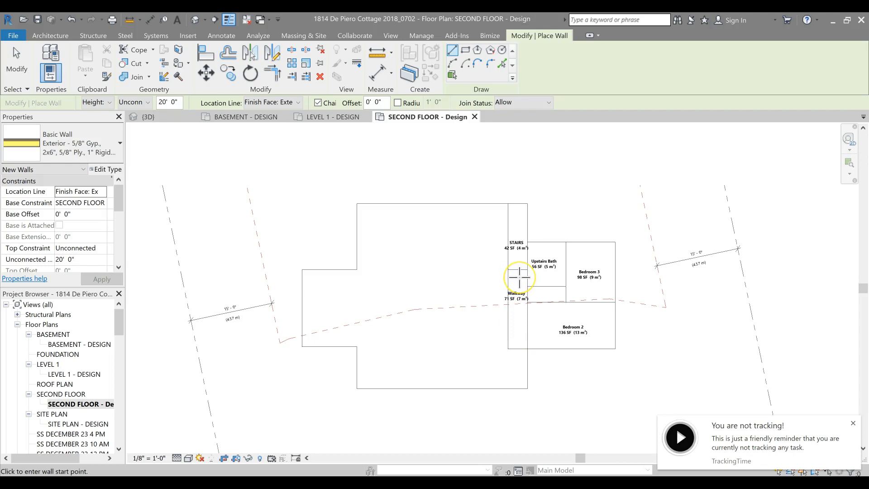
left_click(515, 308)
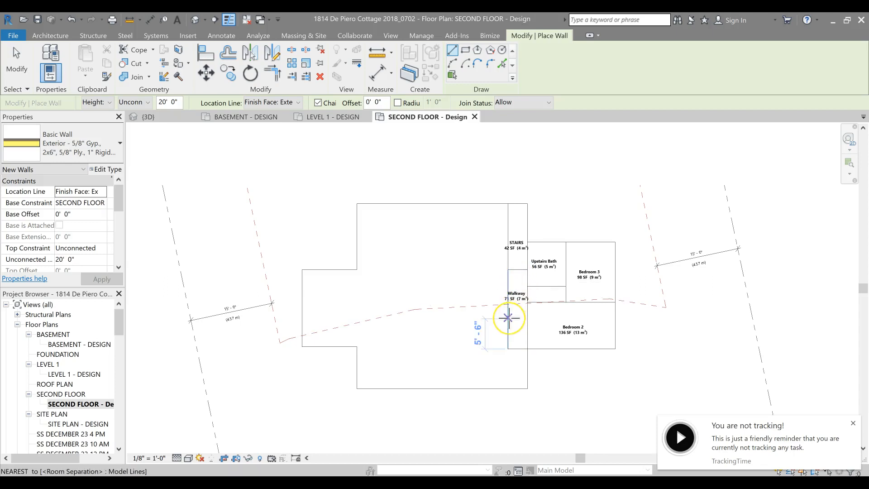
left_click(513, 348)
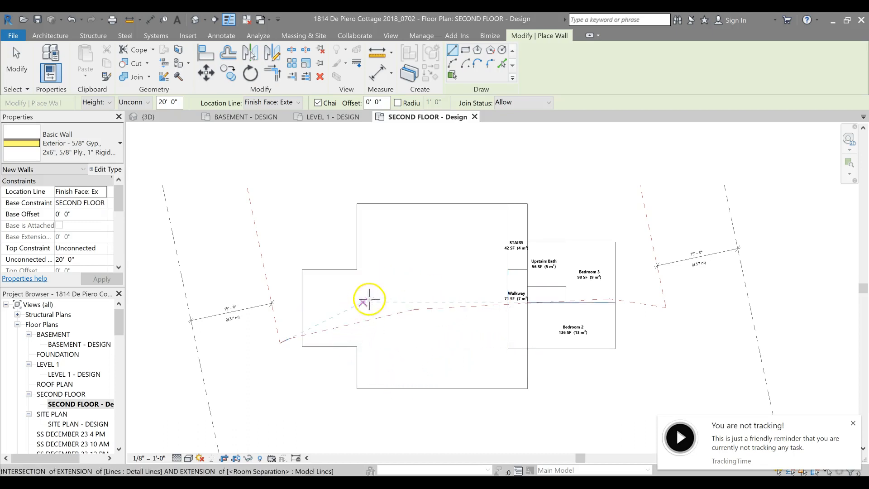
Draw three exterior walls along the lower, right and upper outlines of the bedroom wing, using the 2x6" exterior type with 1" rigid foam.
scroll(588, 342, "up", 3)
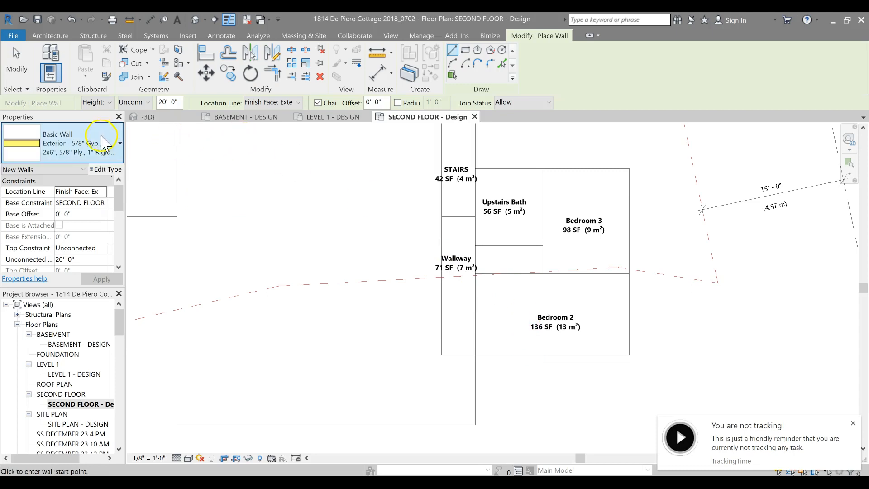
left_click(58, 148)
left_click(59, 148)
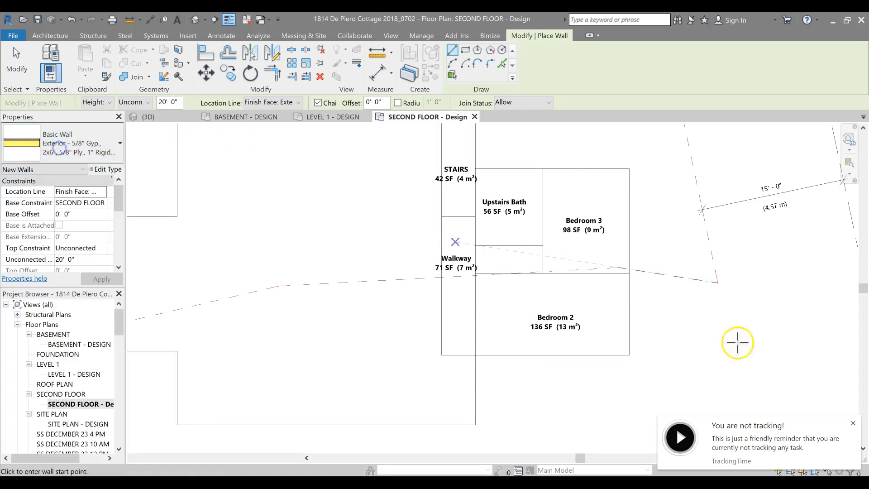
left_click(443, 357)
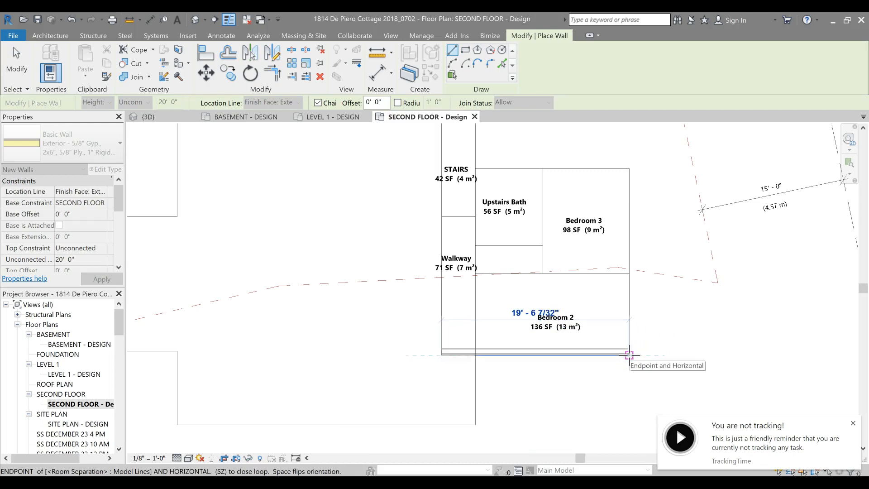
left_click(629, 354)
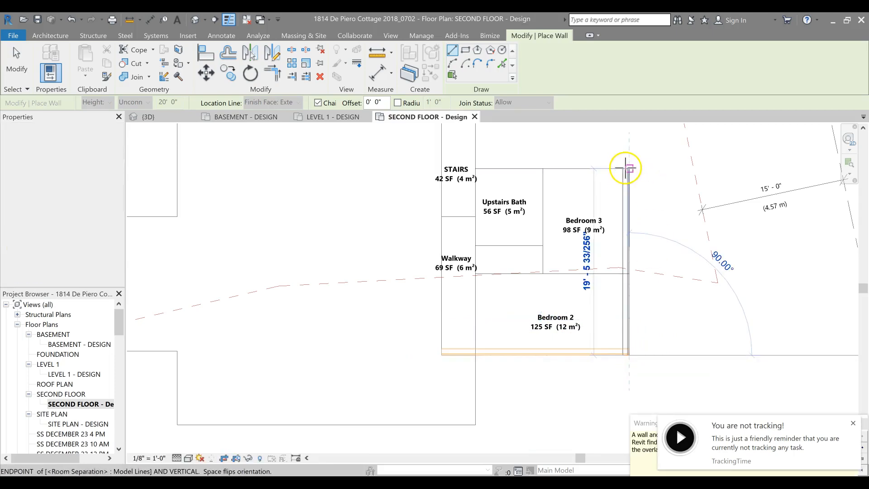
left_click(449, 159)
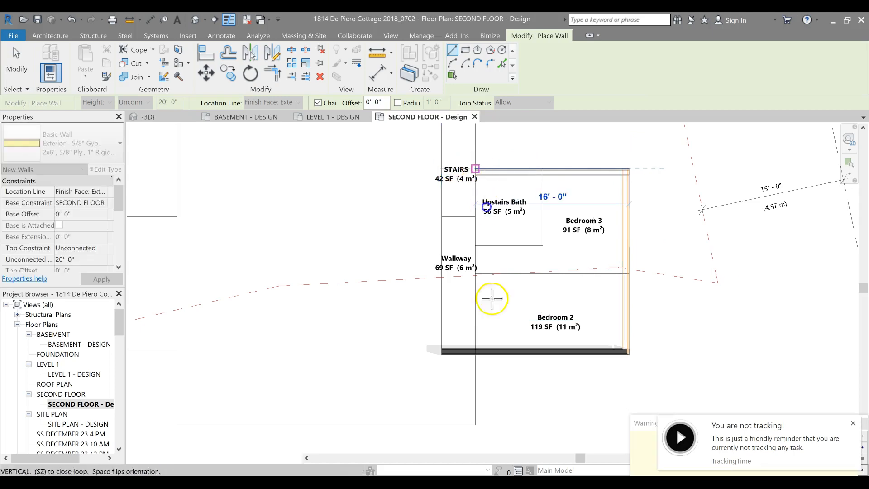
left_click(476, 169)
scroll(494, 223, "down", 1)
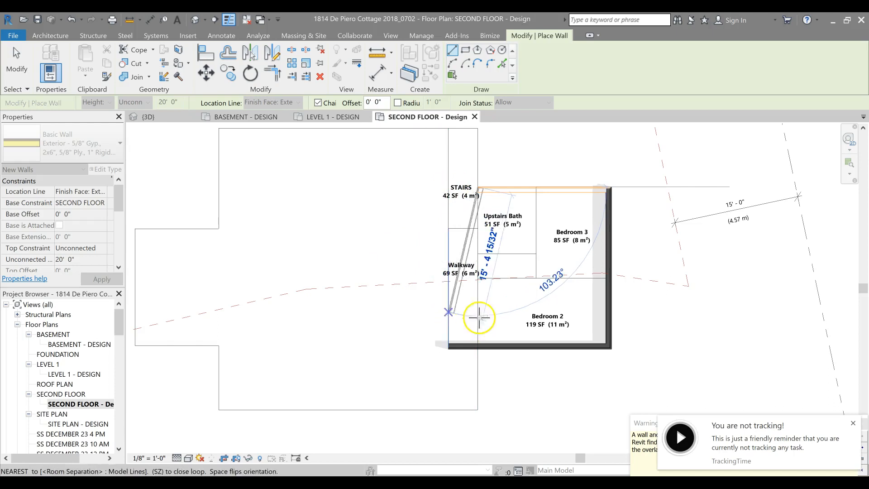
key("Escape")
key("Escape")
scroll(492, 308, "up", 1)
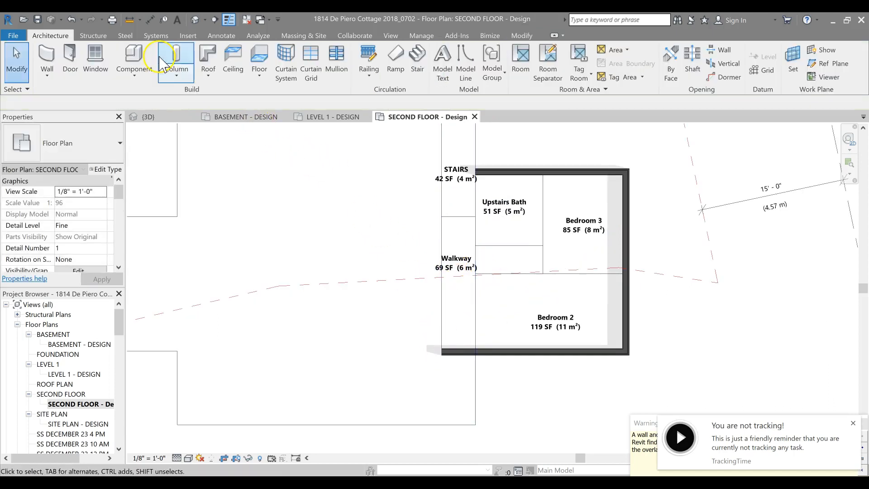
Draw a fourth exterior wall along the outer side of the walkway and stairs, starting from the lower wall's end.
left_click(46, 58)
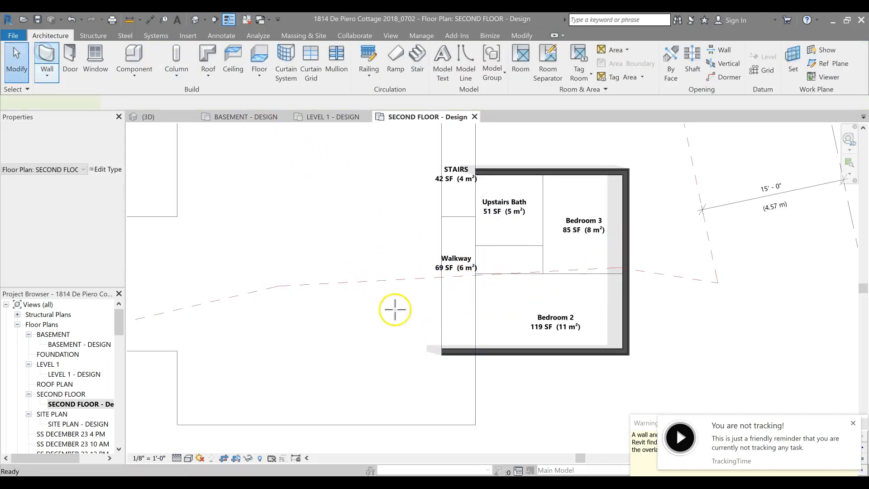
left_click(442, 359)
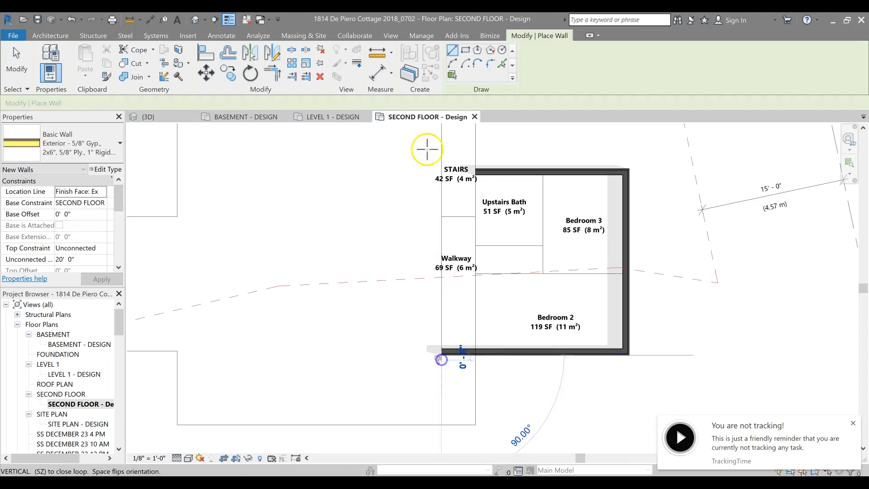
left_click(447, 169)
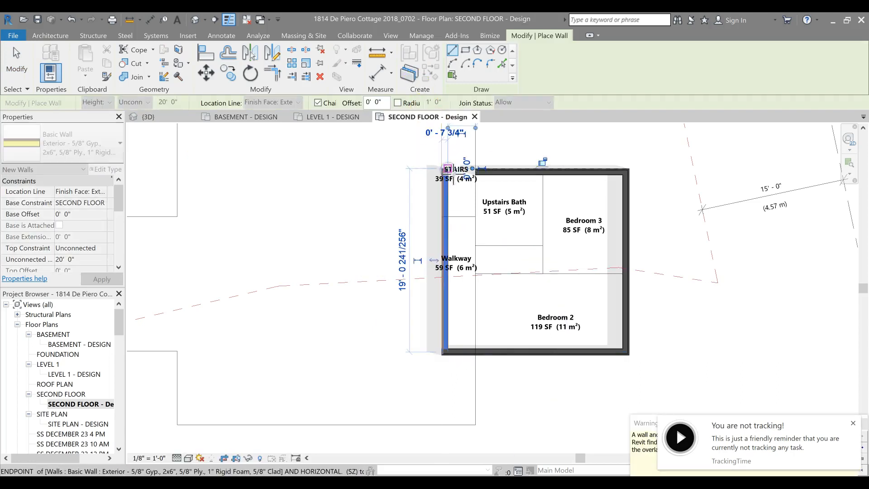
key("Escape")
key("Escape")
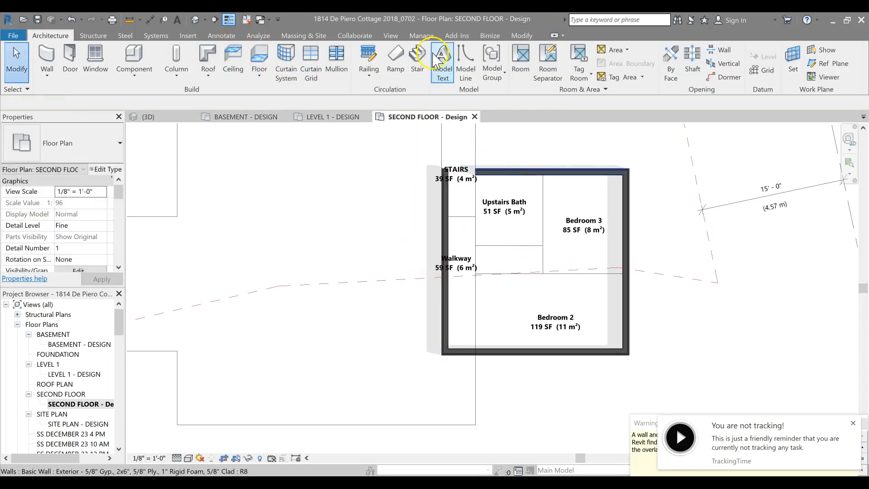
Trim/extend the stair-side exterior wall and the upper exterior wall so they meet in a corner.
left_click(521, 35)
left_click(277, 74)
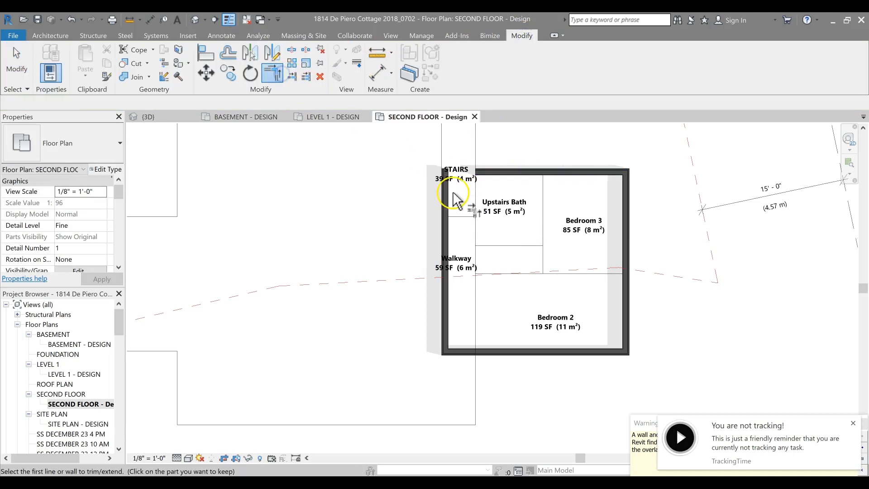
left_click(448, 189)
left_click(484, 172)
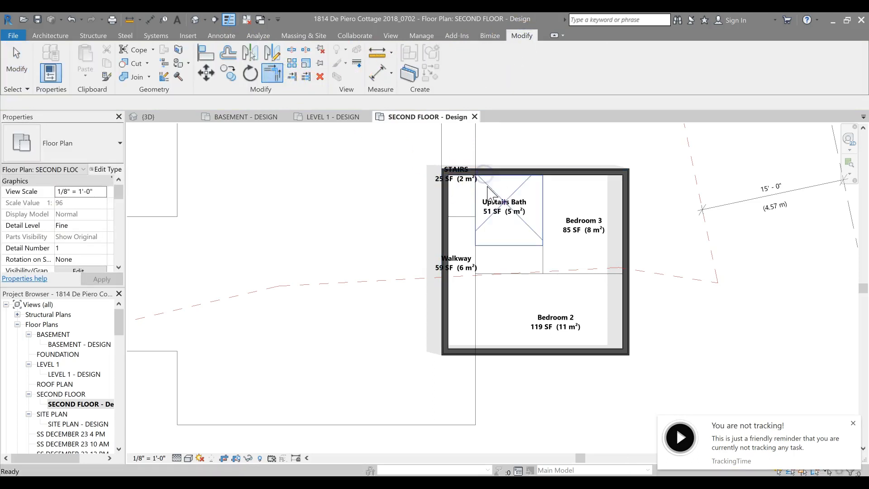
key("Escape")
scroll(523, 194, "down", 2)
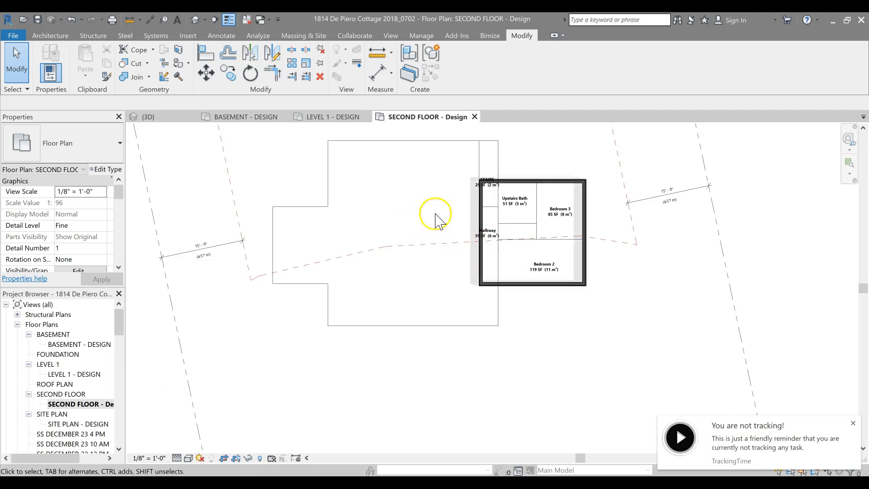
Move the exterior wall beside the stairs and walkway outward so its inner face lies on the original separation line.
scroll(452, 212, "up", 3)
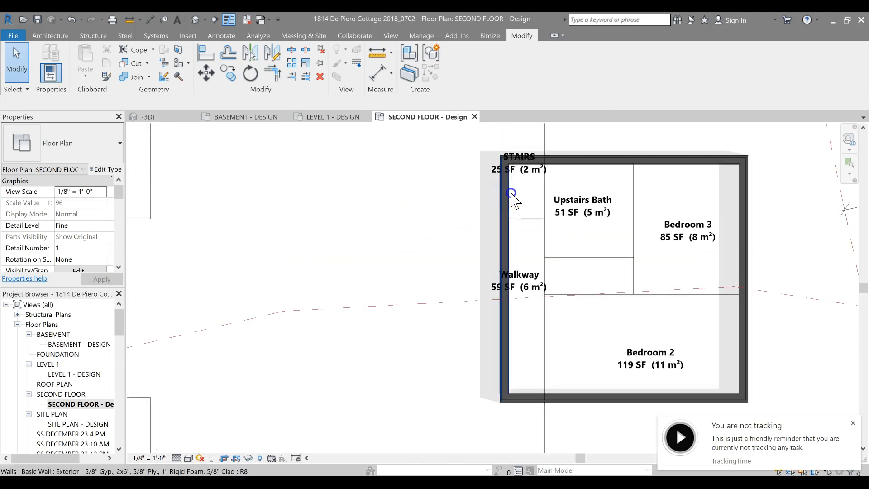
left_click(509, 199)
left_click(206, 74)
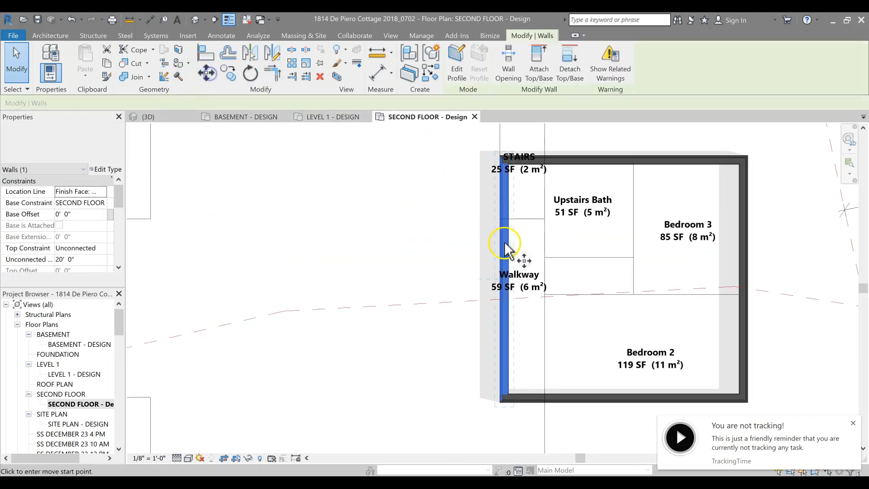
left_click(510, 219)
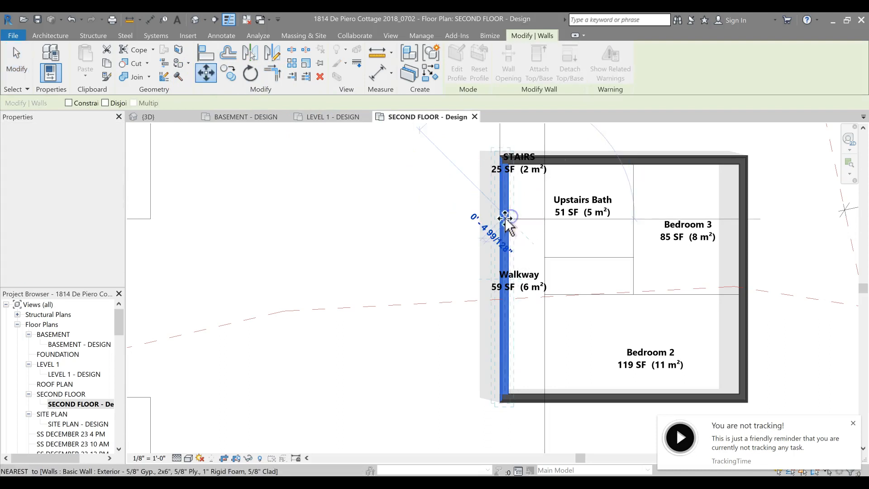
left_click(494, 219)
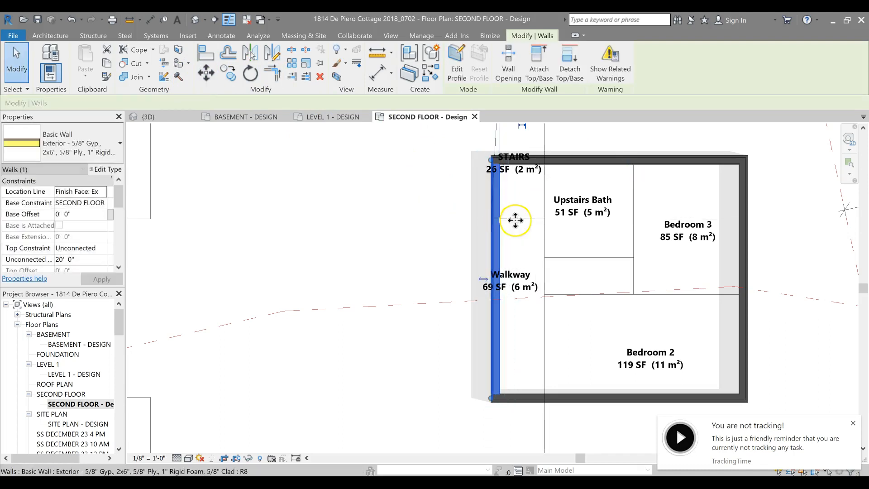
scroll(505, 228, "down", 3)
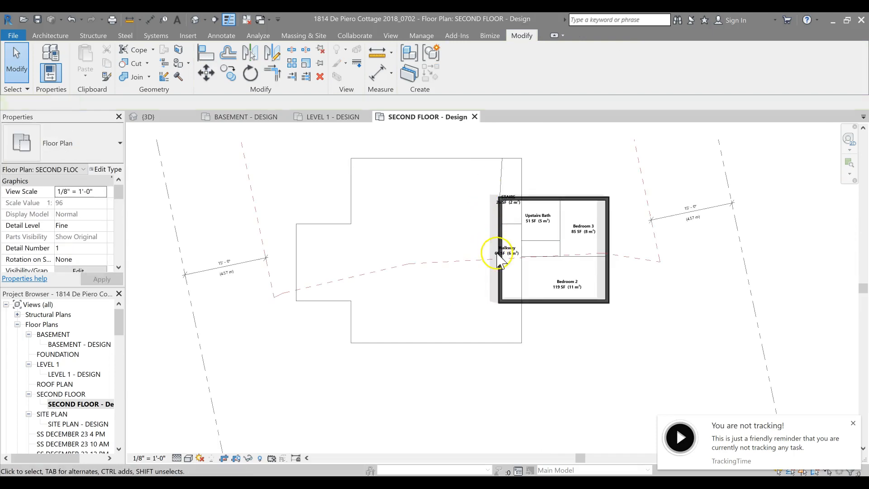
Check the room layout in the LEVEL 1 - DESIGN floor plan and return to the SECOND FLOOR - Design plan.
double_click(64, 375)
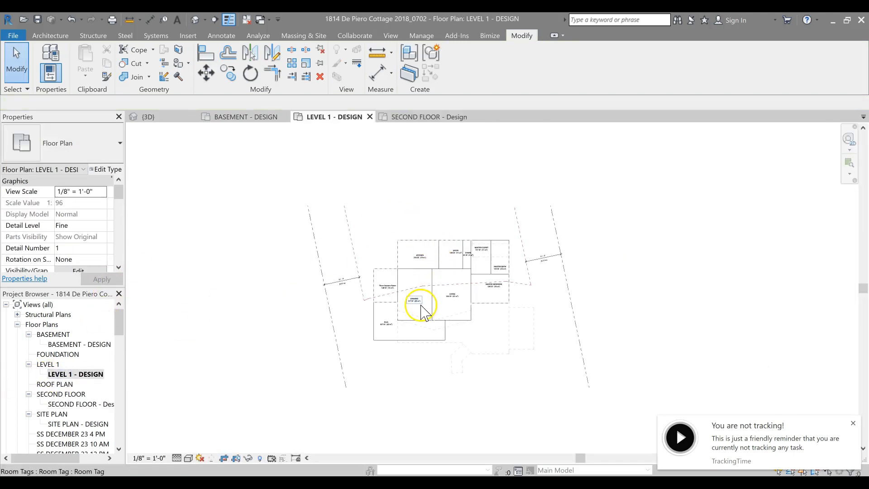
scroll(420, 312, "up", 3)
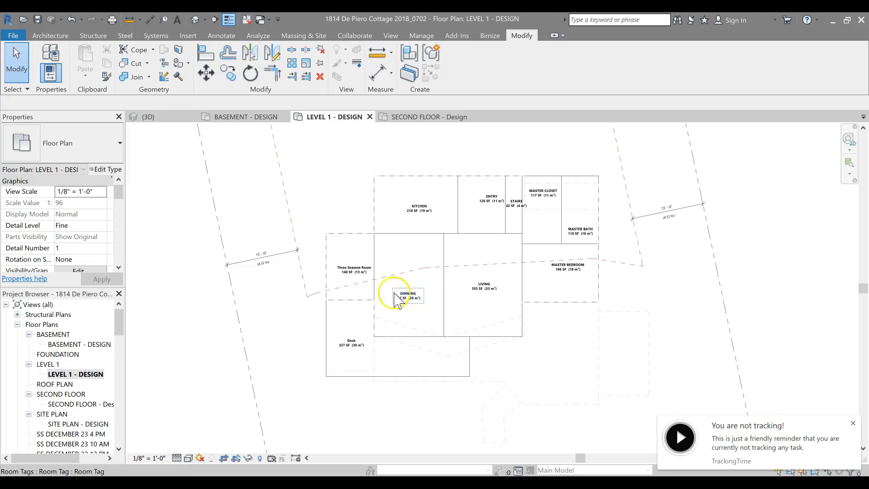
double_click(68, 403)
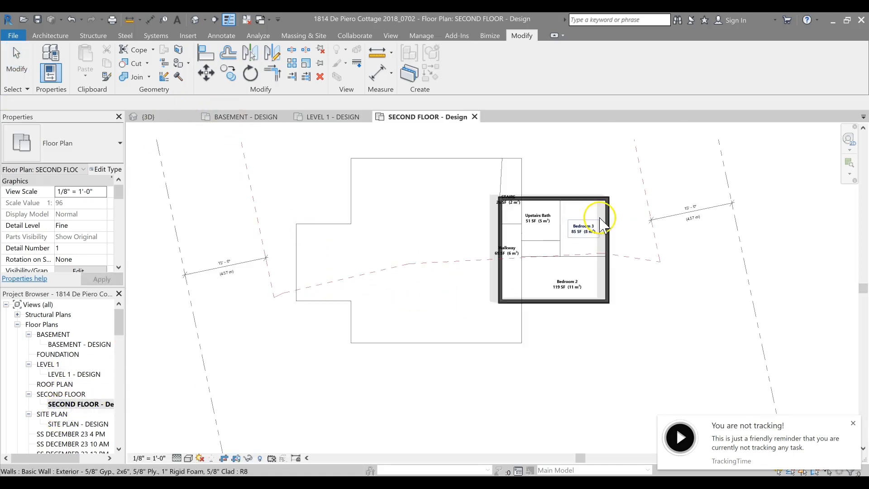
Draw an Interior- 5/8" Gyp., 2x6", 5/8" gyp. wall along the line separating the stairs and walkway from the bath and Bedroom 2.
scroll(602, 229, "up", 3)
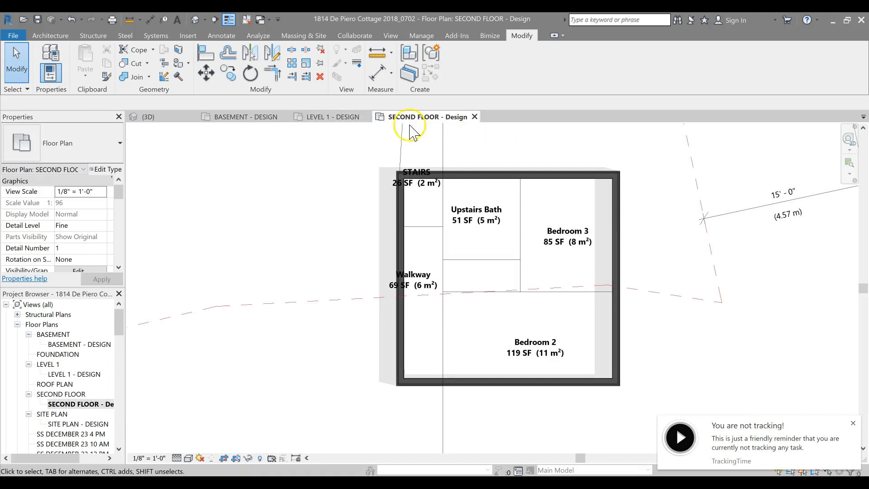
left_click(49, 38)
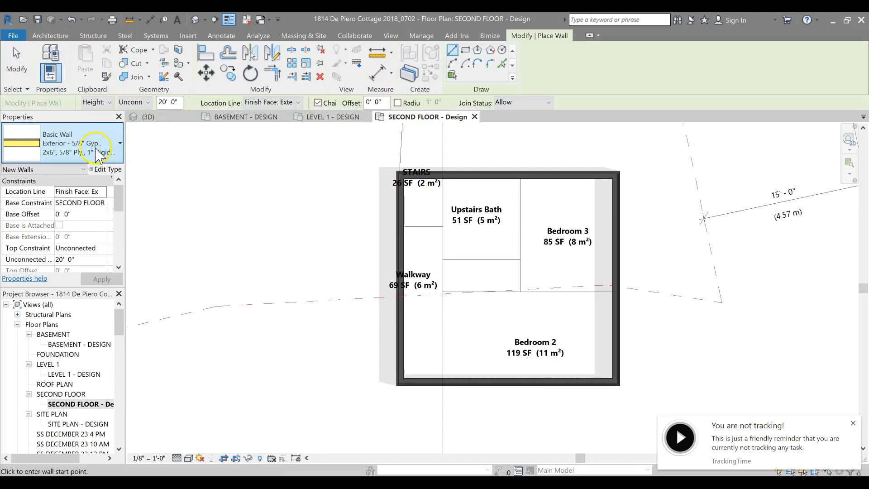
scroll(86, 294, "down", 5)
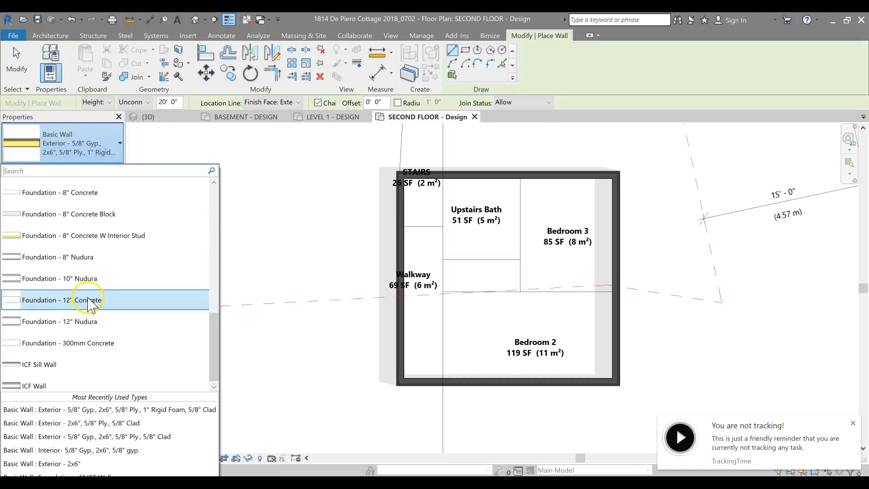
scroll(86, 285, "up", 6)
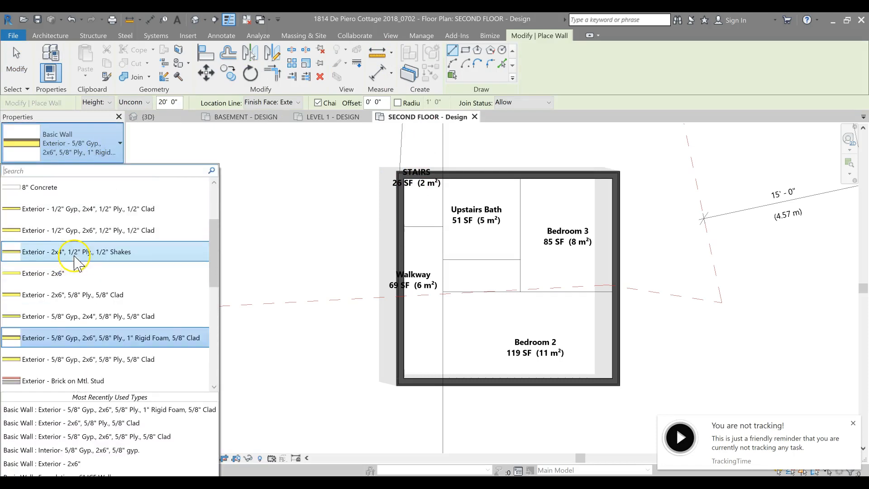
scroll(77, 274, "down", 2)
scroll(74, 267, "up", 3)
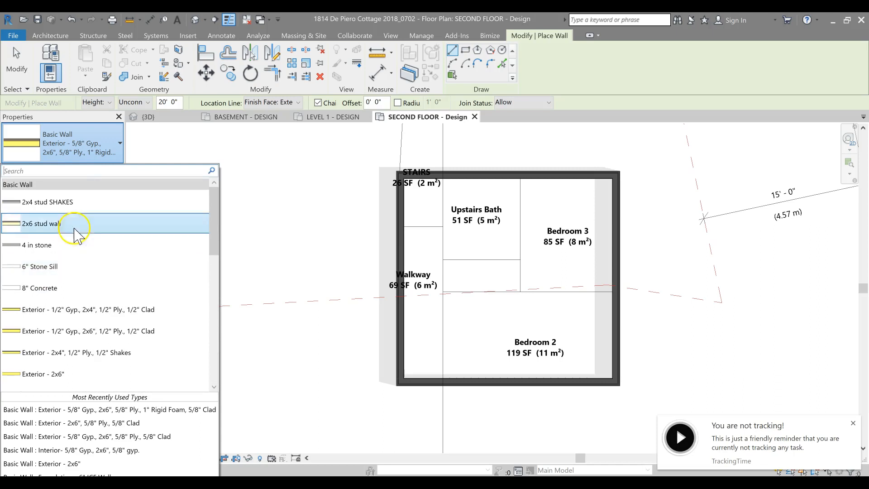
left_click(76, 145)
left_click(99, 170)
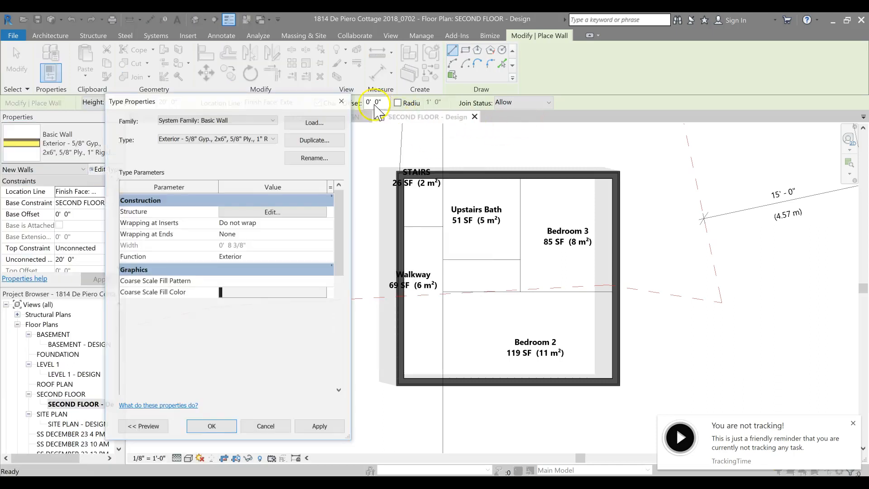
left_click(230, 139)
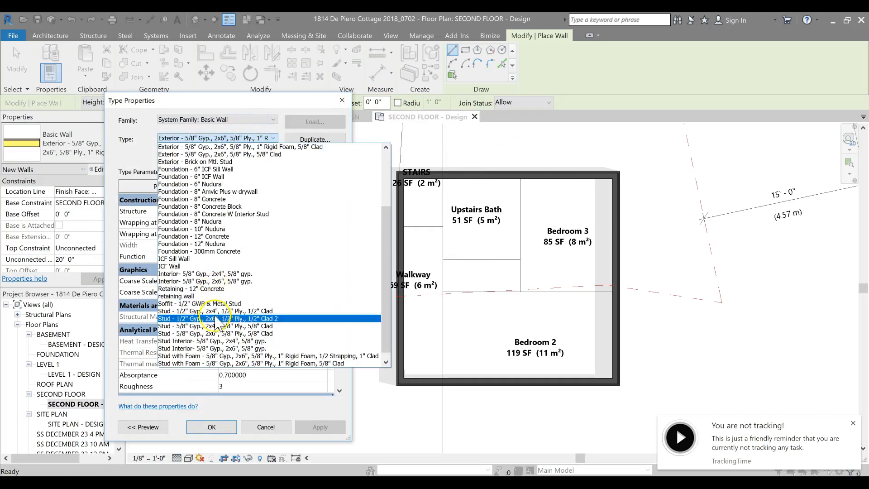
left_click(225, 281)
left_click(229, 435)
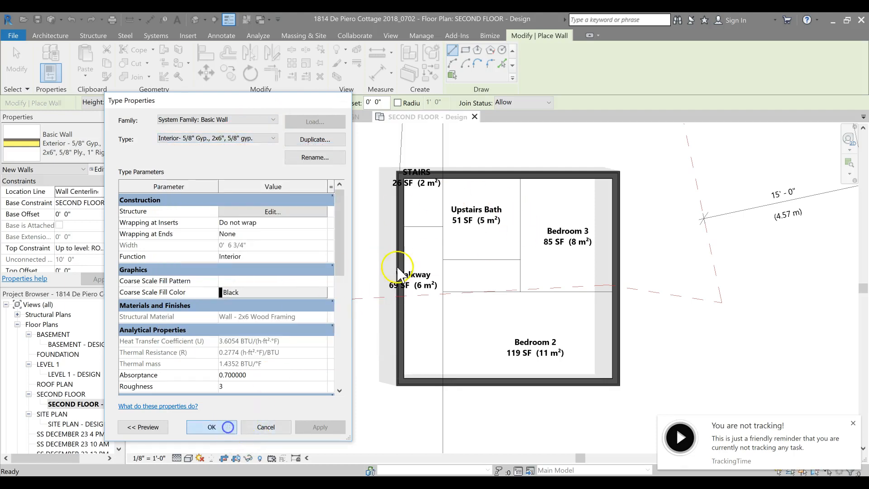
left_click(442, 178)
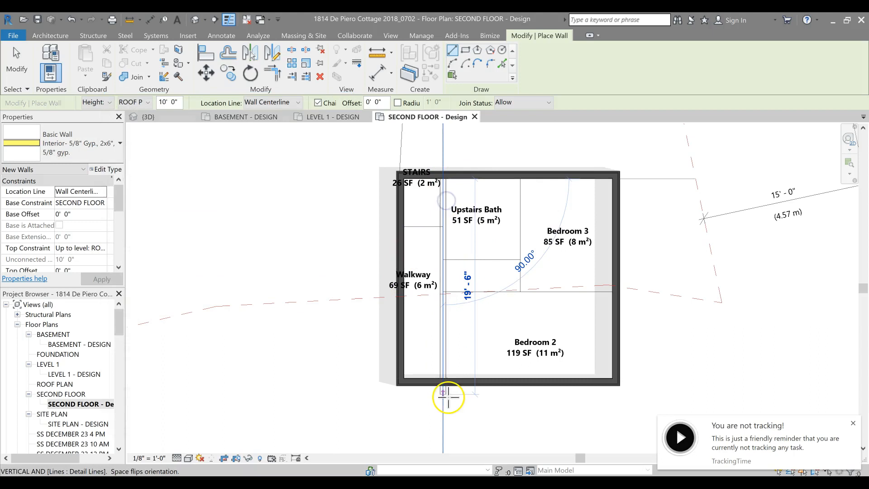
left_click(447, 382)
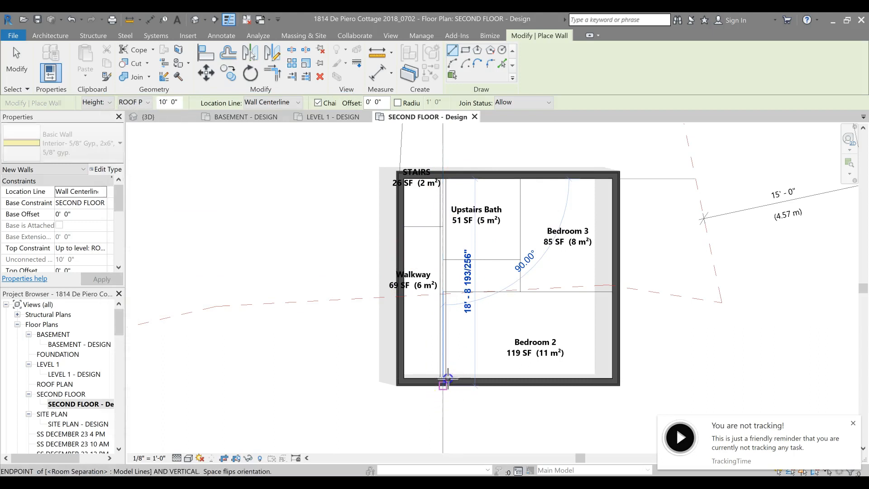
Draw interior walls along the separation line between Bedroom 2 and the rooms above it, and along the two lines enclosing the Upstairs Bath.
left_click(449, 290)
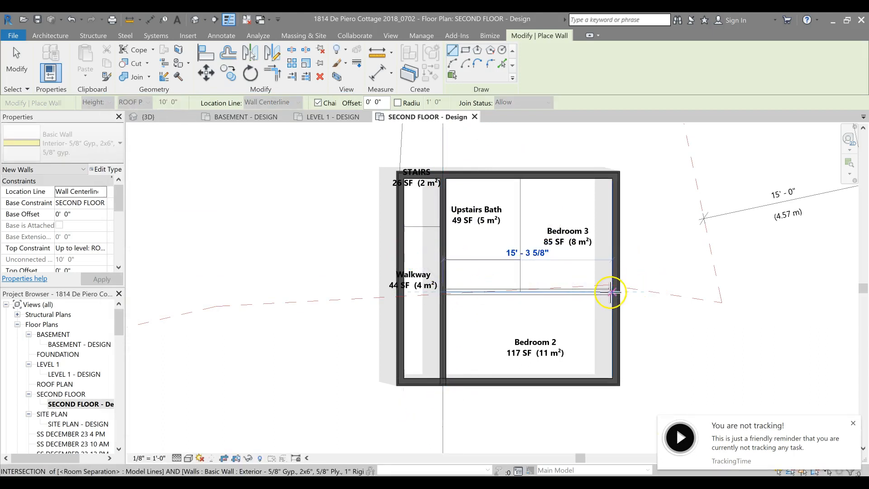
left_click(577, 285)
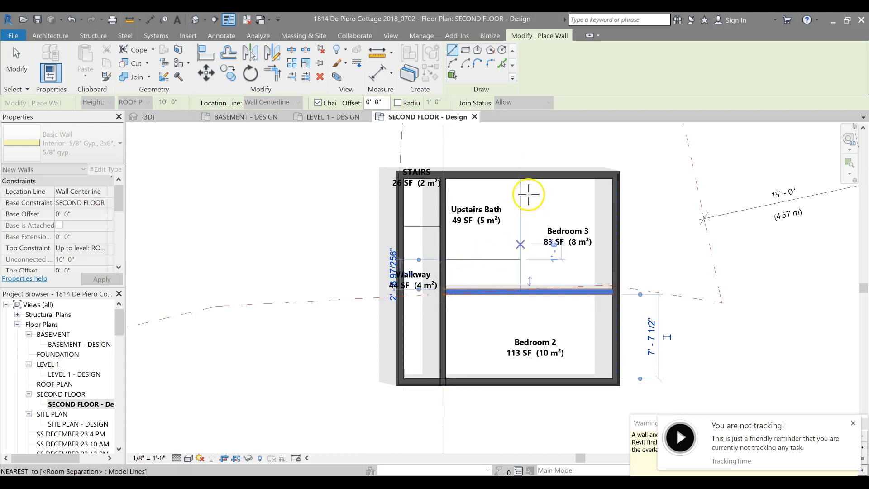
left_click(523, 180)
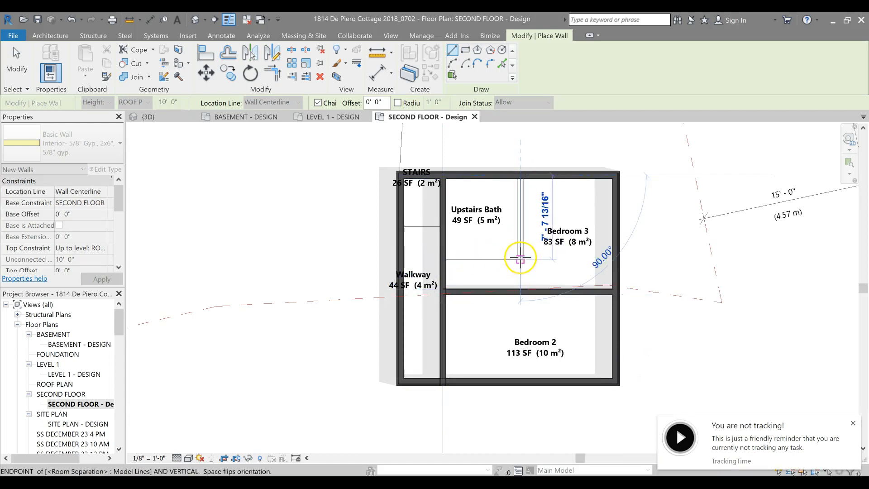
left_click(461, 260)
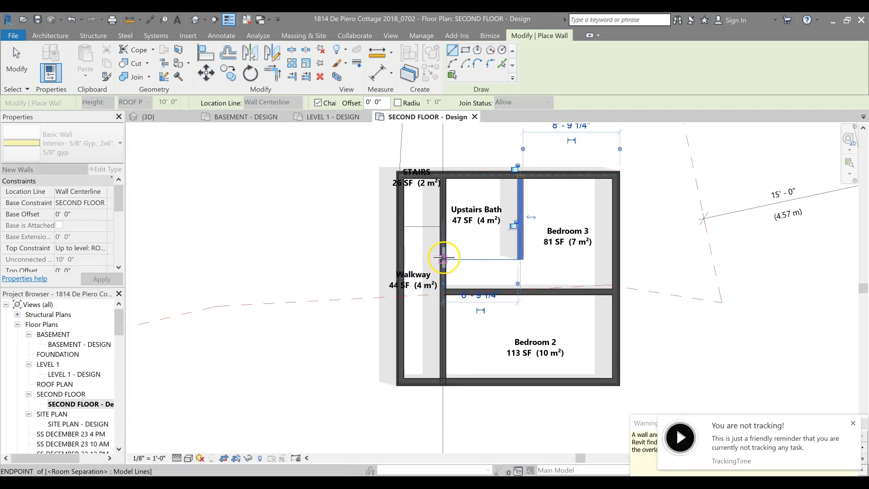
left_click(444, 258)
key("Escape")
key("Escape")
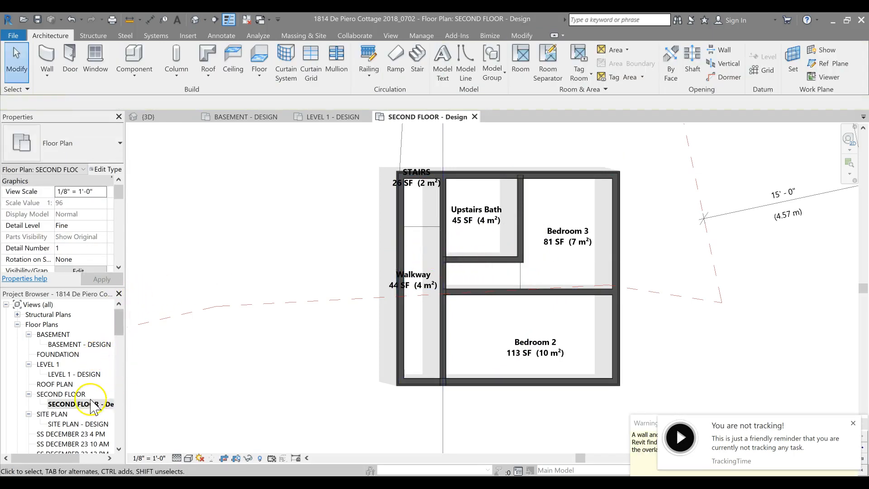
In the LEVEL 1 - DESIGN plan, draw interior walls separating the Master Bedroom from the closet and bath, and the closet from the bath.
double_click(59, 374)
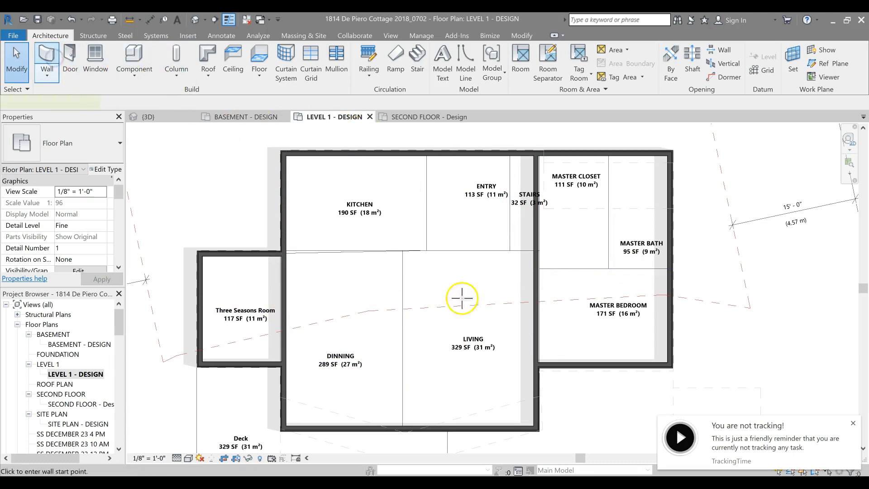
left_click(538, 268)
left_click(667, 268)
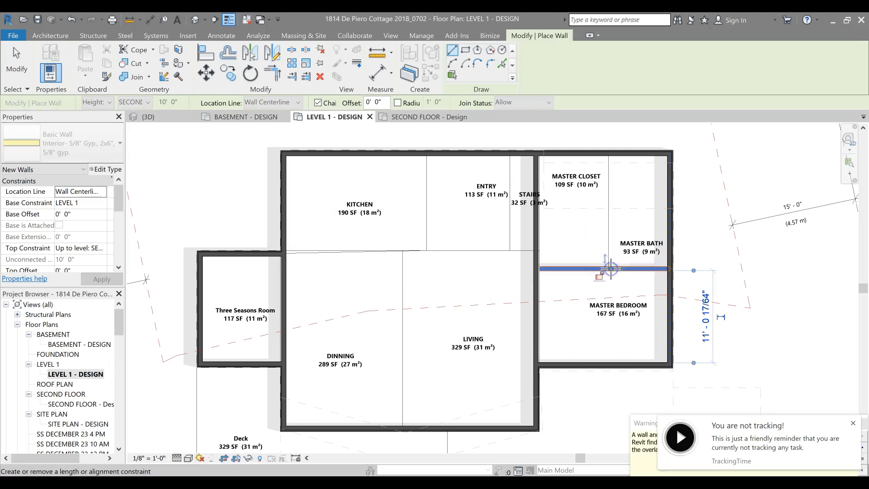
left_click(602, 273)
left_click(607, 153)
left_click(608, 269)
key("Escape")
key("Escape")
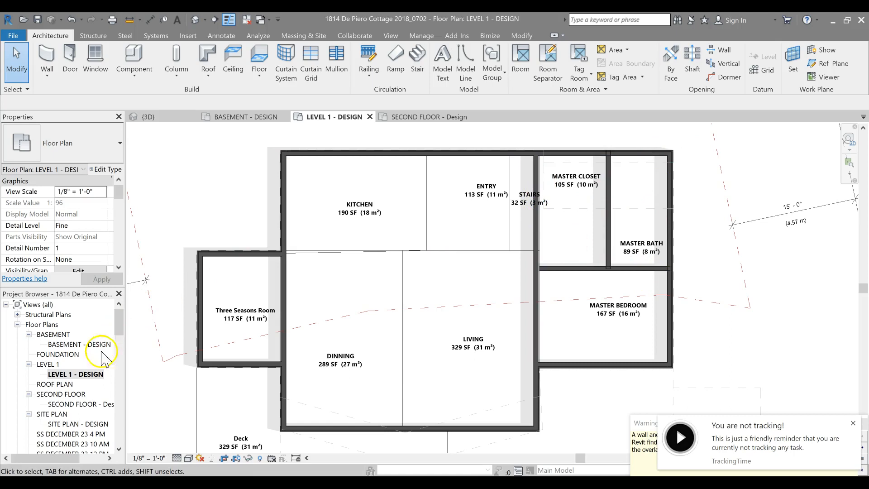
In the SECOND FLOOR - Design plan, move the exterior wall above the Upstairs Bath and Bedroom 3 outward onto the first-floor exterior wall.
left_click(66, 404)
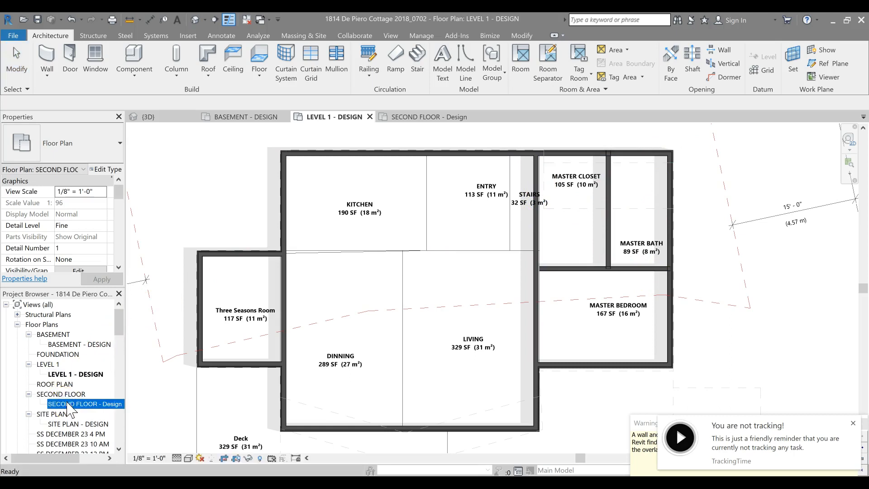
double_click(68, 403)
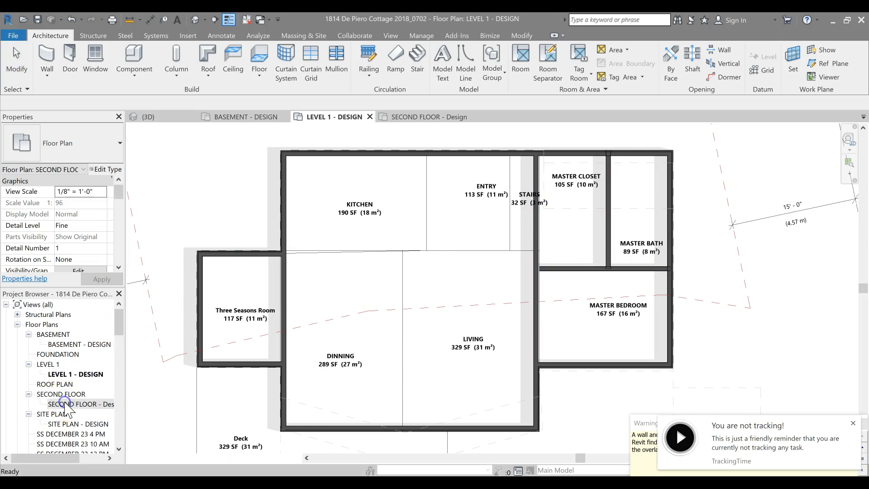
scroll(444, 353, "down", 3)
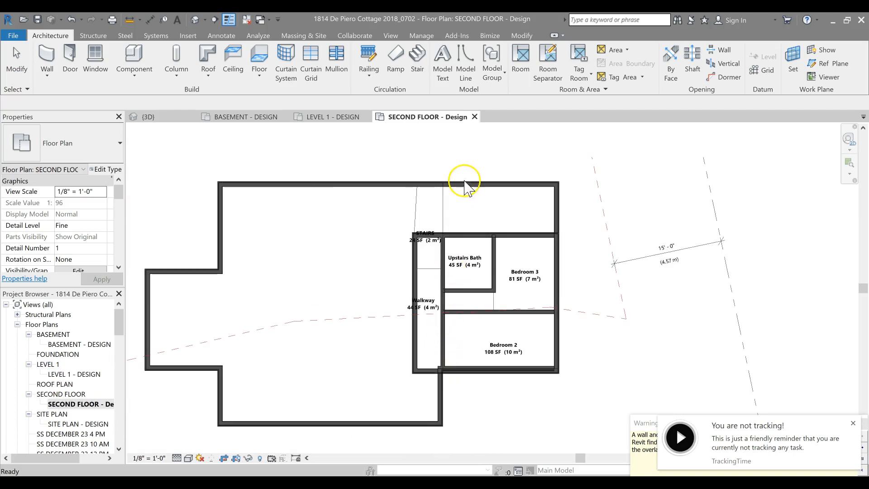
scroll(454, 239, "up", 5)
left_click(457, 272)
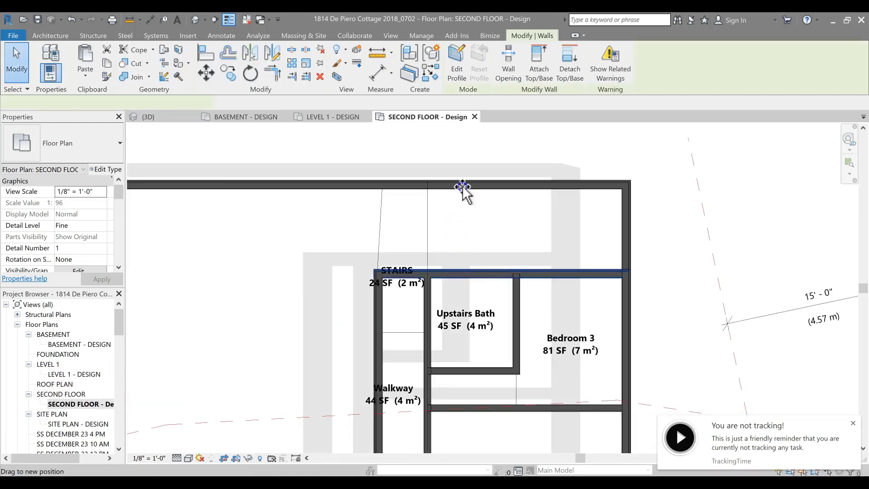
left_click_drag(462, 185, 462, 186)
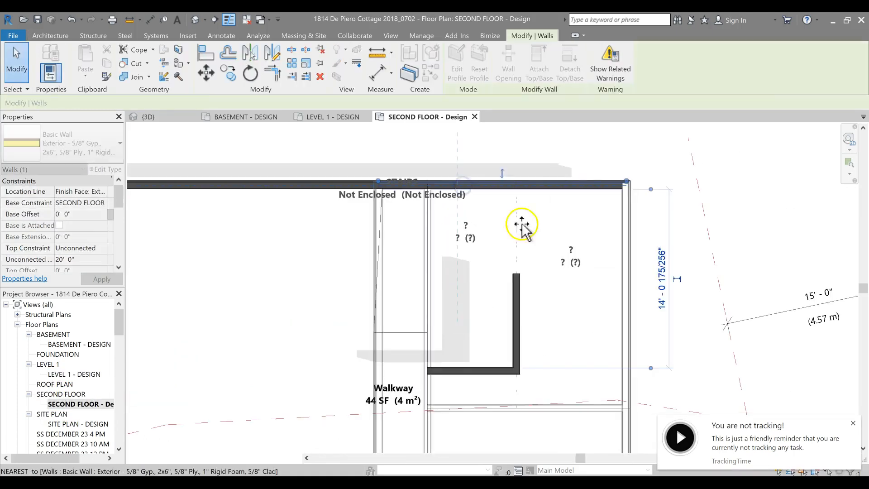
scroll(501, 295, "down", 3)
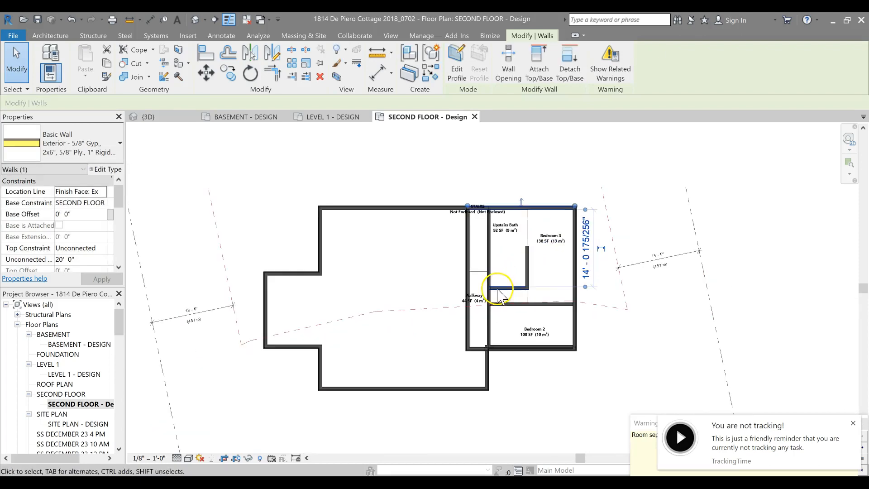
scroll(498, 299, "up", 1)
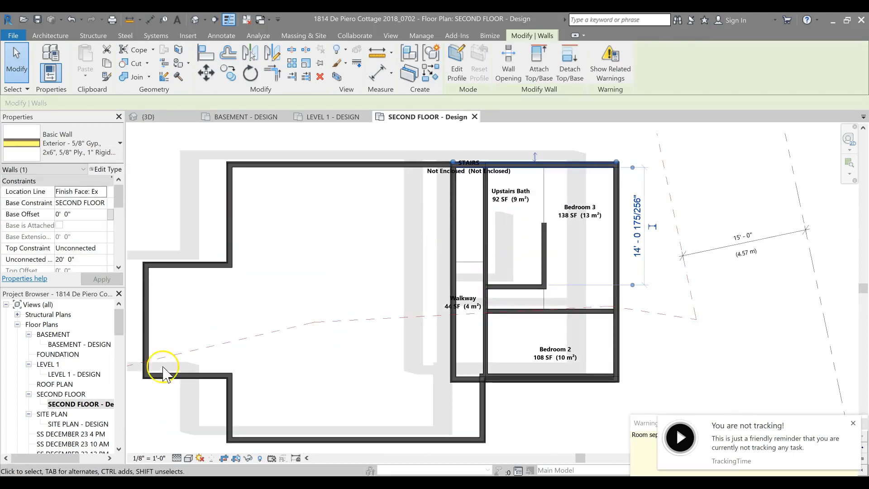
In the {3D} view, set the top constraint of all Level 1 walls to Up to level: SECOND FLOOR.
scroll(50, 398, "down", 10)
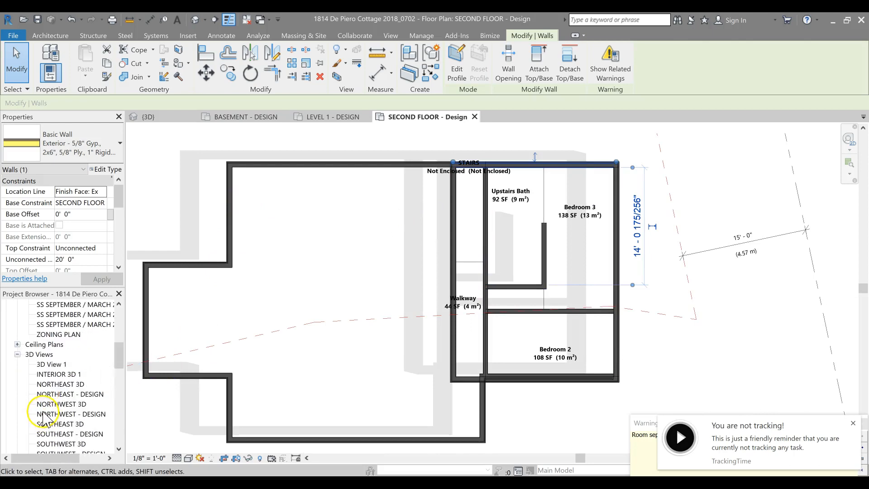
scroll(44, 414, "down", 3)
double_click(43, 394)
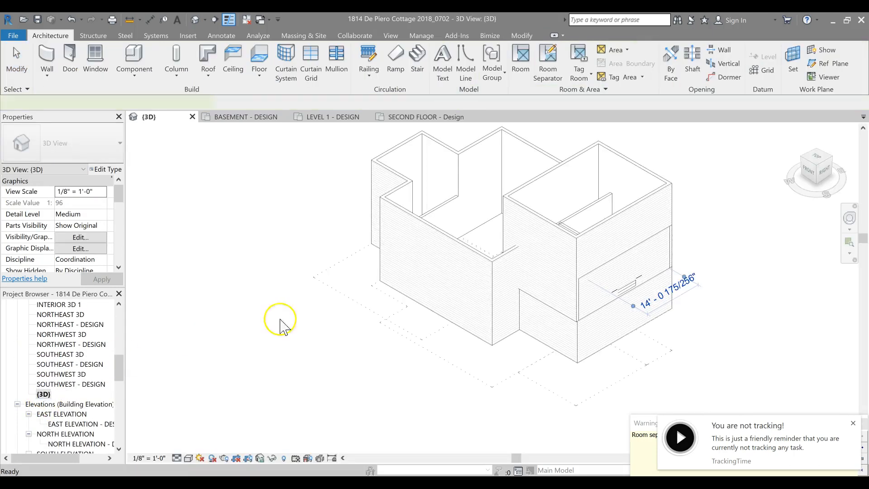
middle_click_drag(545, 321, 606, 249, "shift")
middle_click_drag(720, 317, 721, 287, "shift")
left_click_drag(723, 276, 352, 278)
left_click(102, 248)
left_click(102, 248)
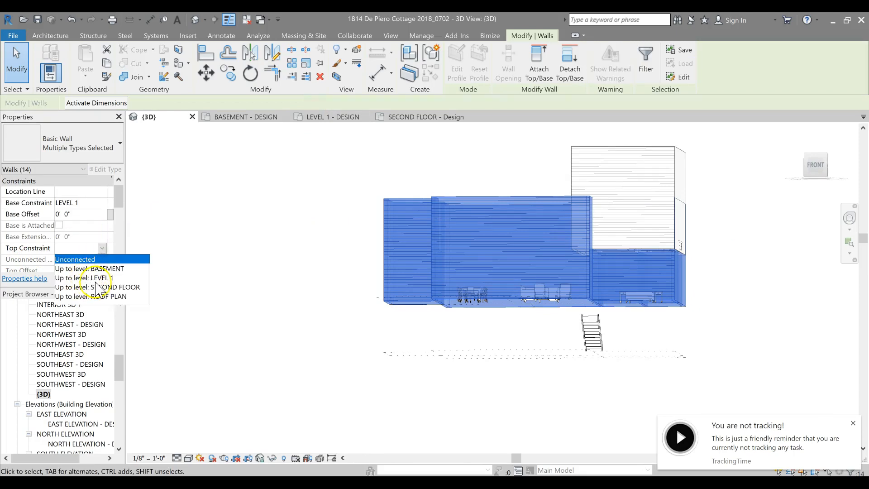
left_click(99, 296)
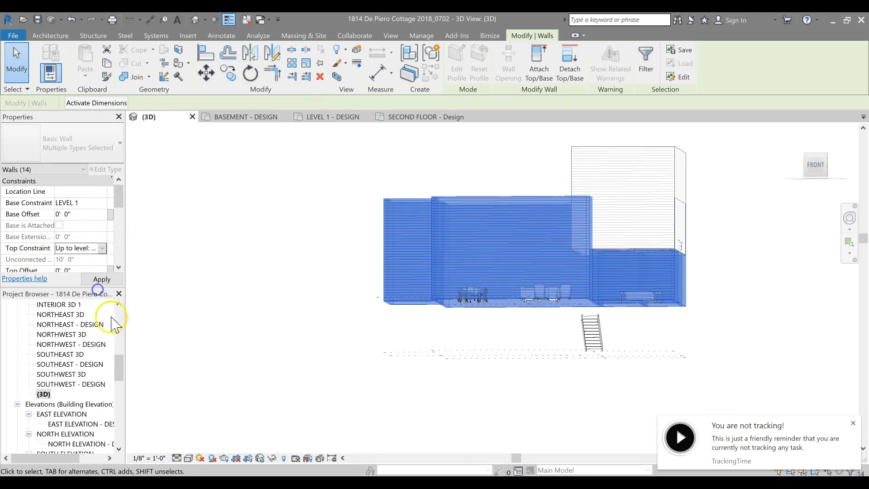
left_click(101, 279)
left_click(466, 289)
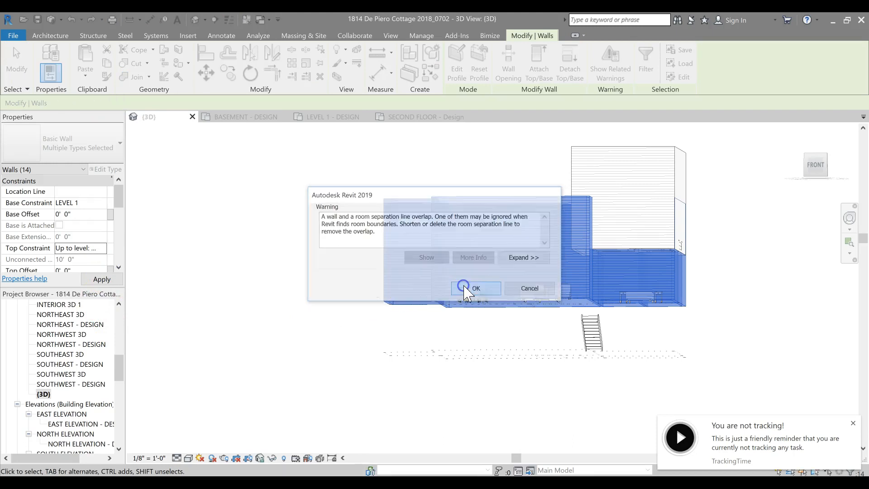
left_click(461, 367)
Set the top constraint of the four second-floor exterior walls to Up to level: ROOF PLAN.
left_click_drag(731, 169, 545, 138)
left_click(80, 248)
left_click(102, 248)
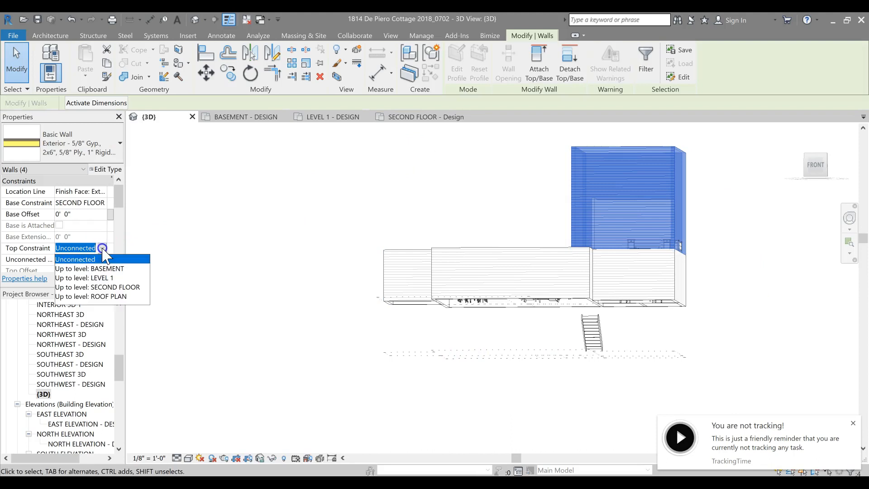
left_click(103, 296)
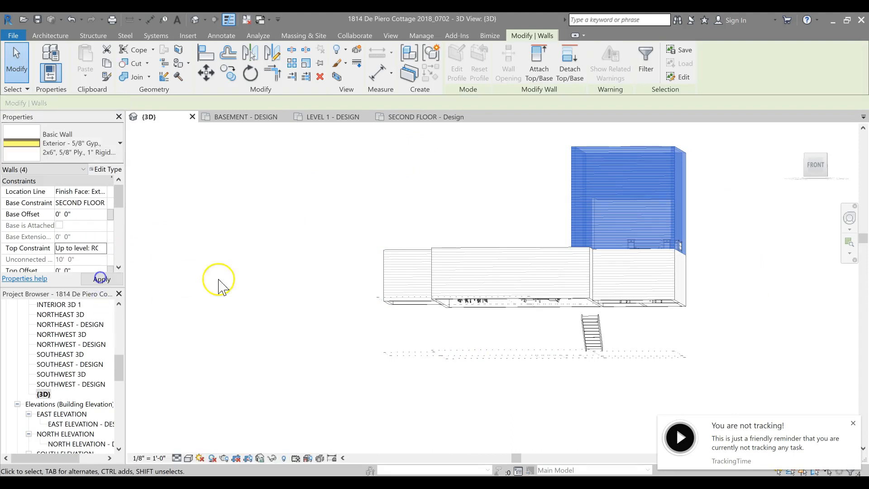
left_click(242, 288)
Return to the SECOND FLOOR - Design floor plan.
scroll(54, 381, "up", 12)
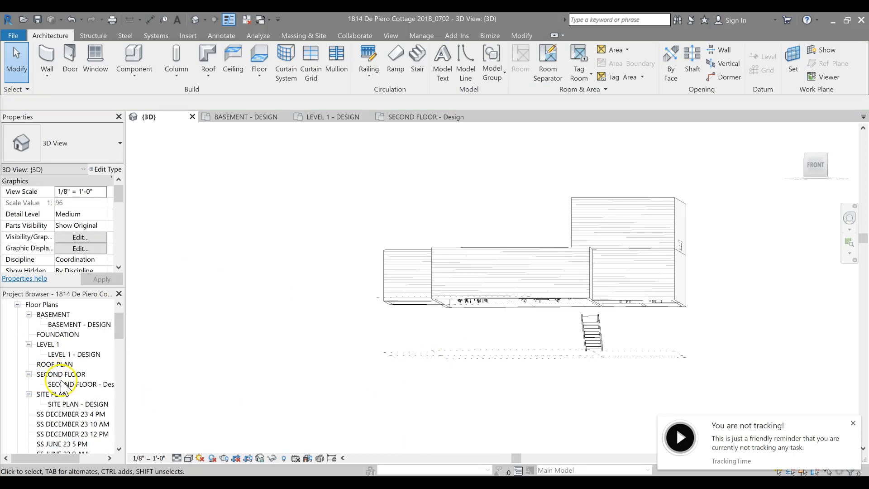
left_click(63, 384)
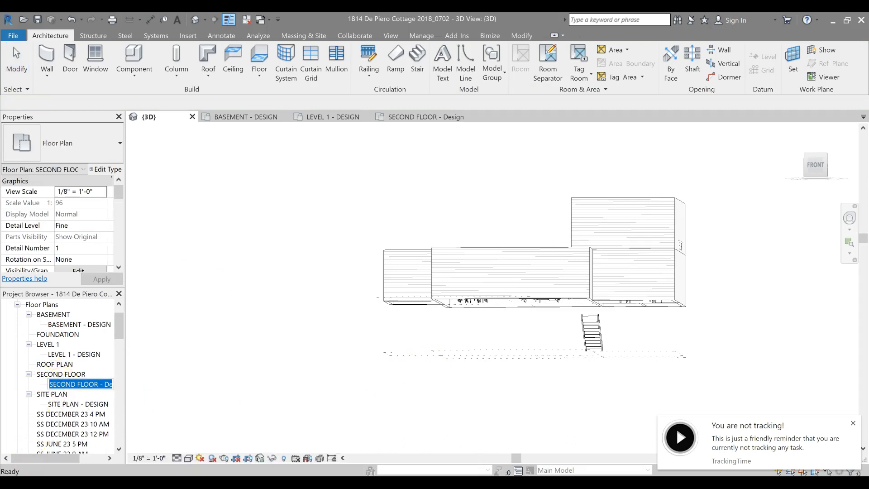